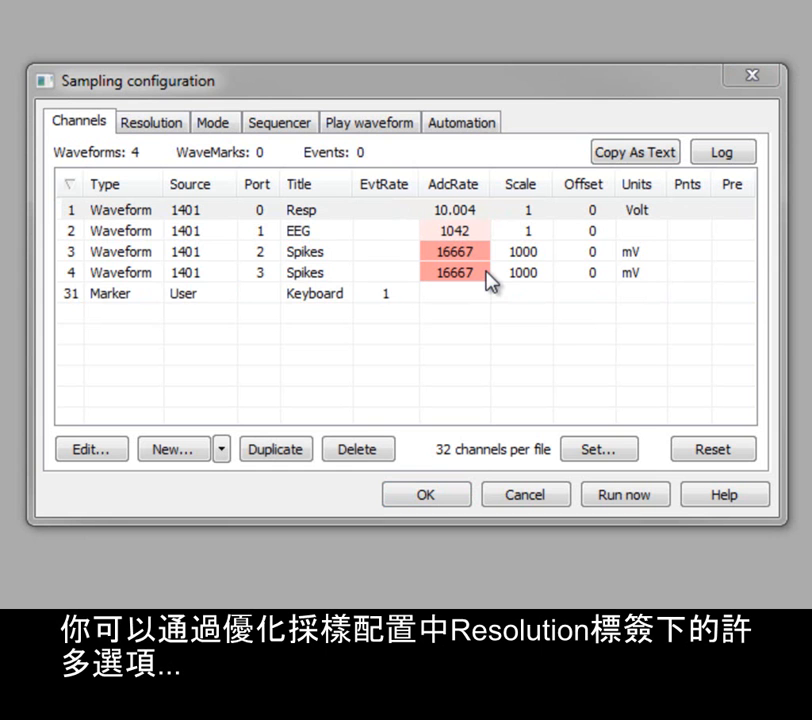
Show the Resolution tab with output format, time resolution and rate optimisation settings
click(158, 124)
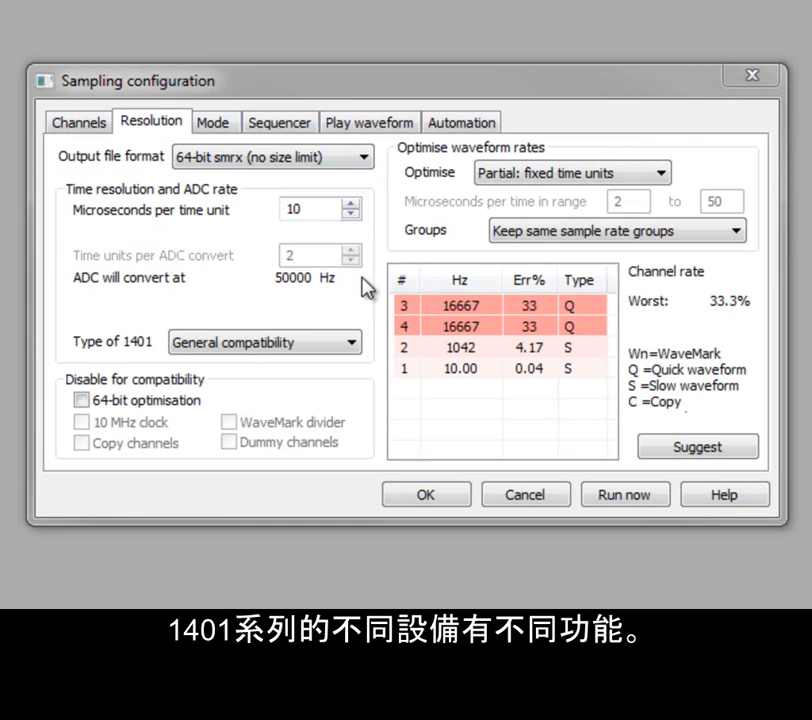
Set the Type of 1401 to Micro1401-3, after briefly trying 1401plus
click(351, 346)
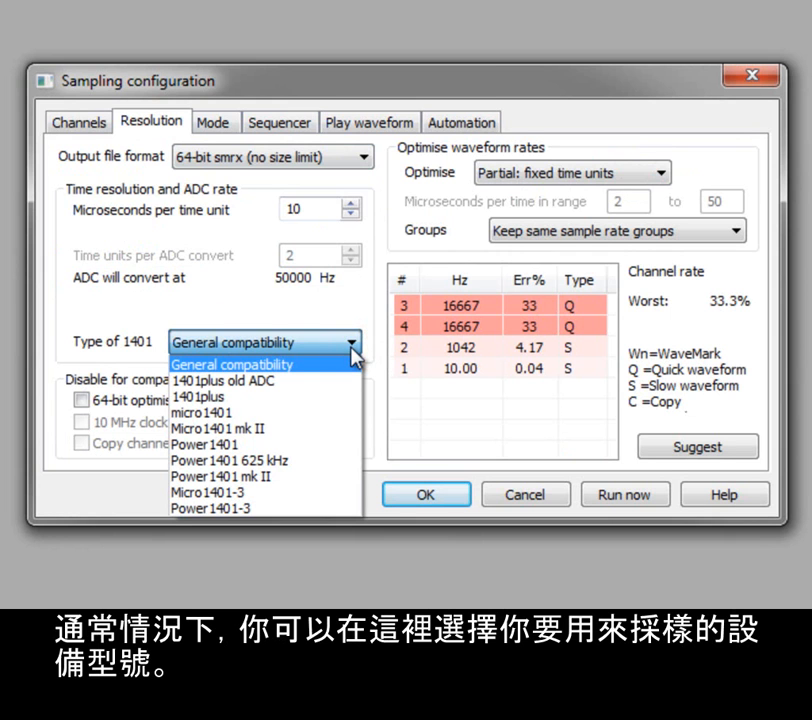
click(343, 492)
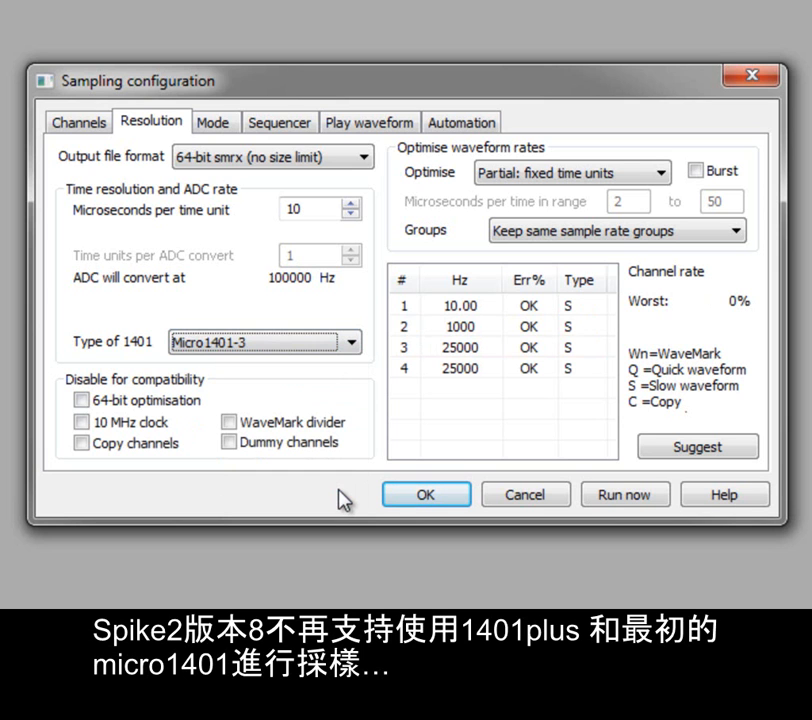
click(353, 344)
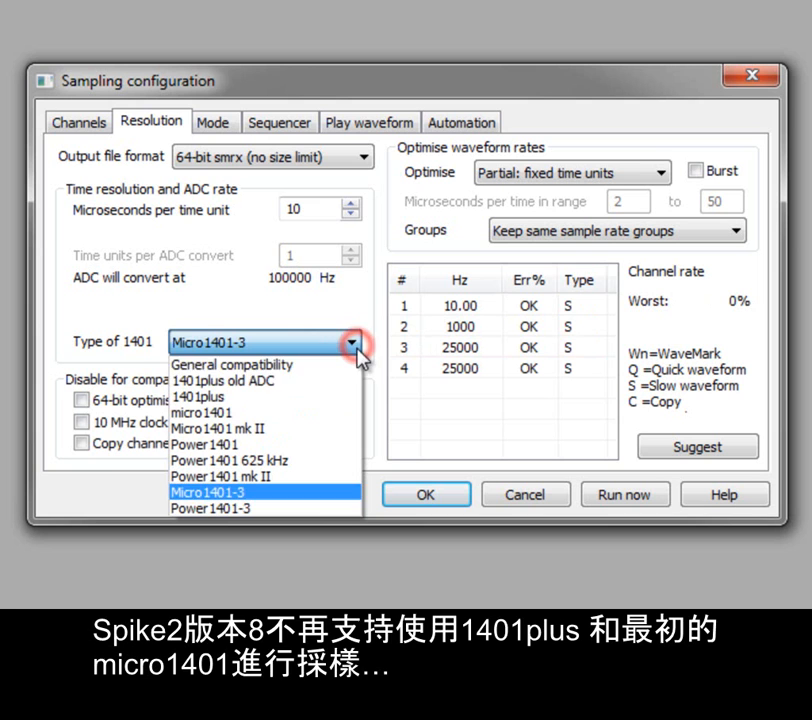
click(343, 397)
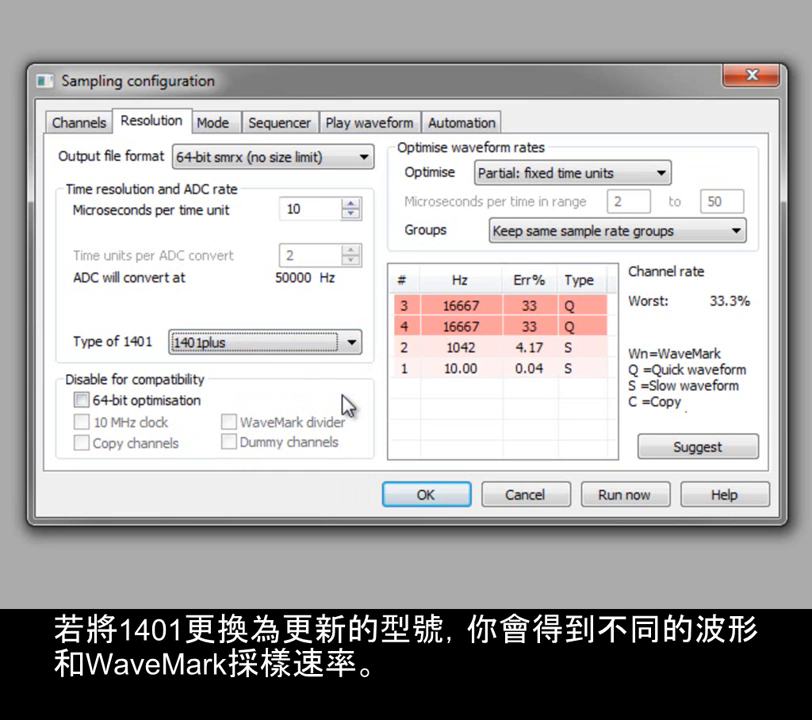
click(353, 345)
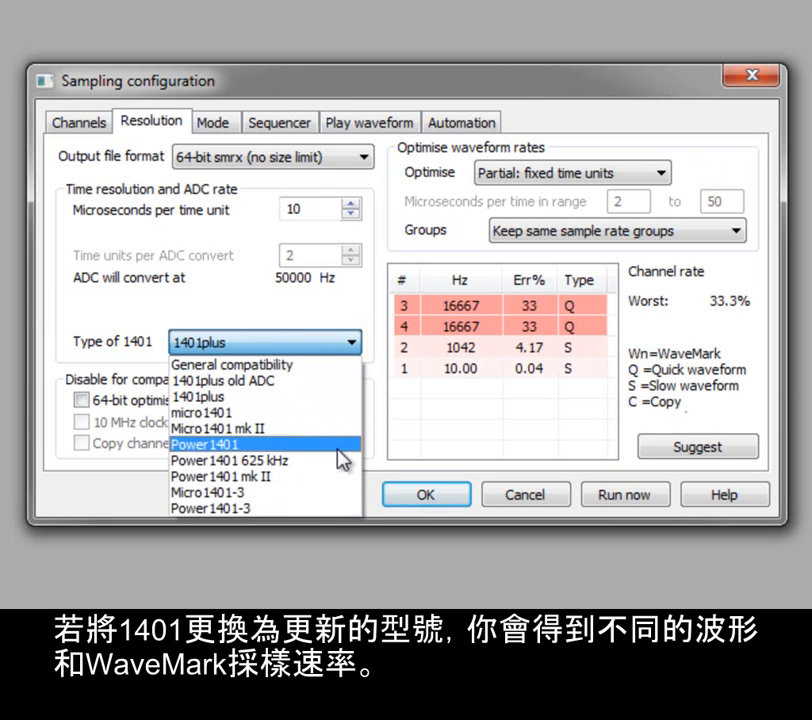
click(334, 492)
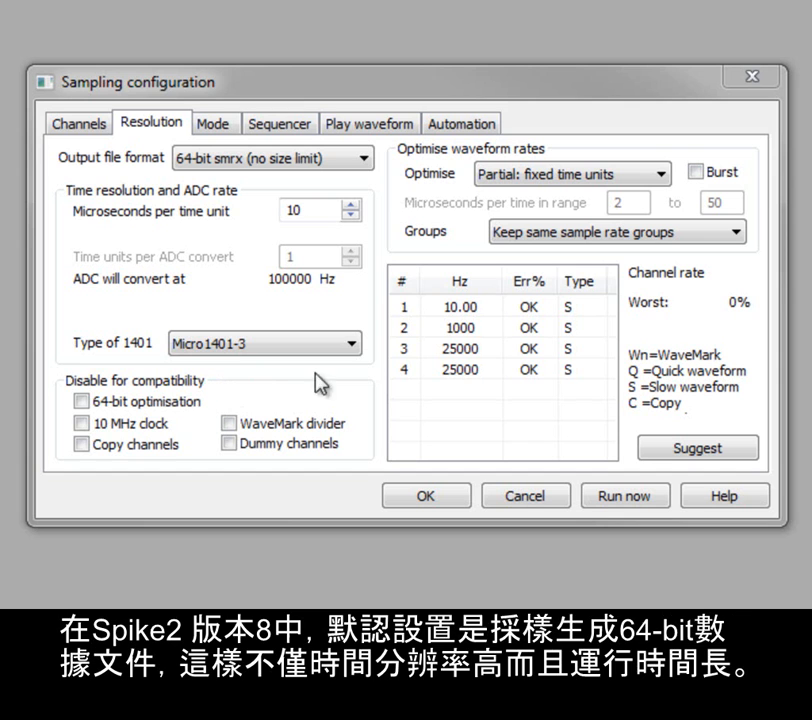
Keep 64-bit smrx output and change microseconds per time unit from 10 to 1
click(366, 160)
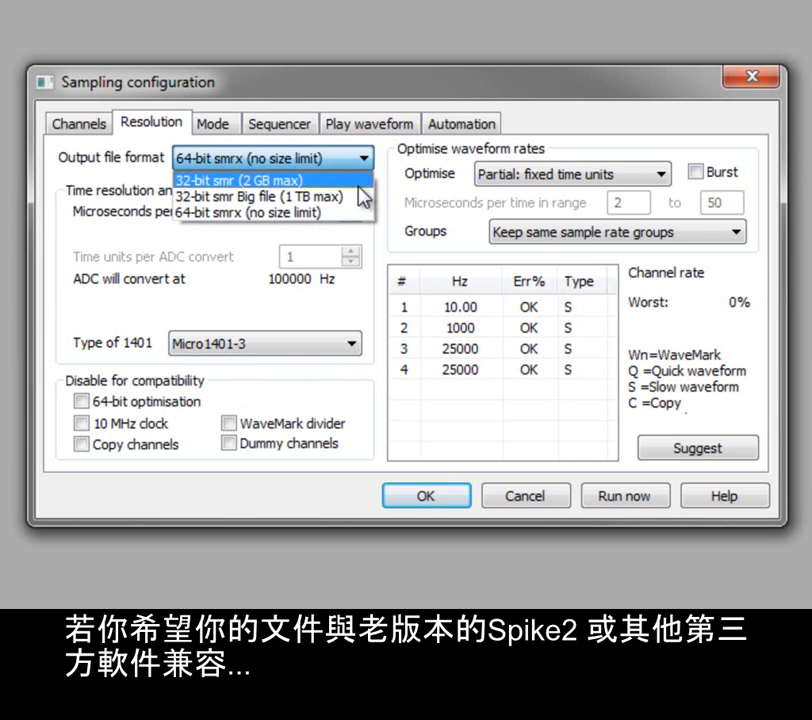
click(380, 241)
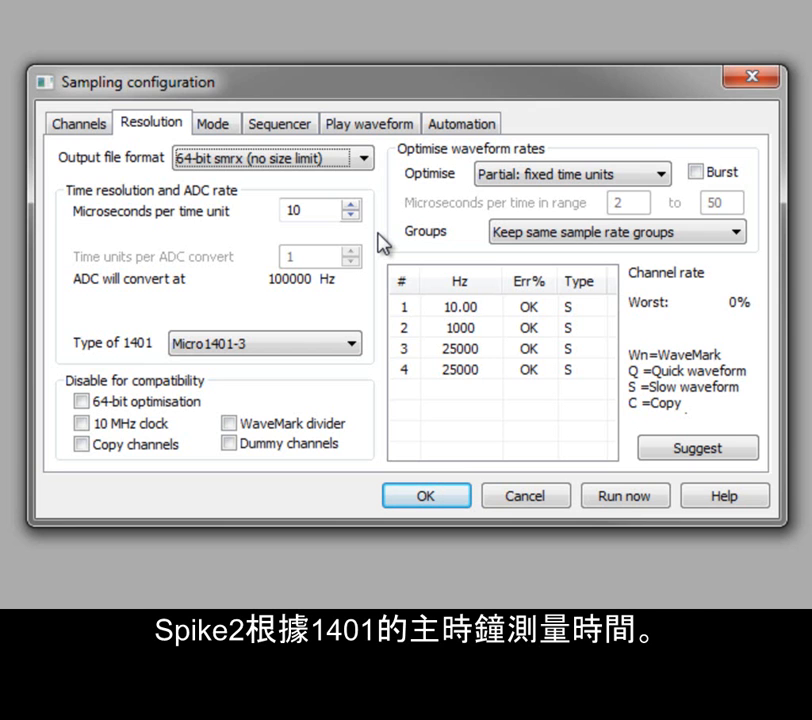
click(306, 209)
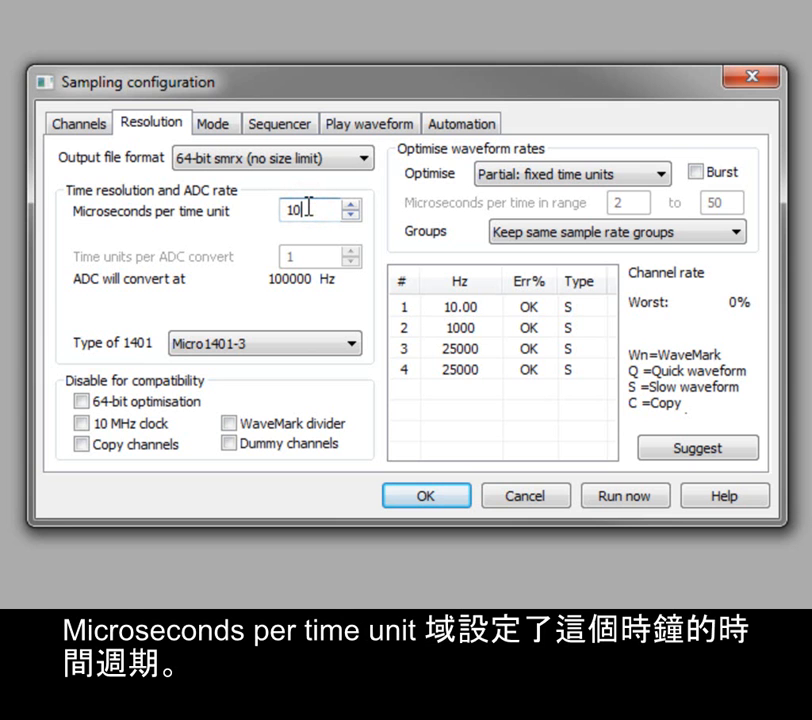
key(BackSpace)
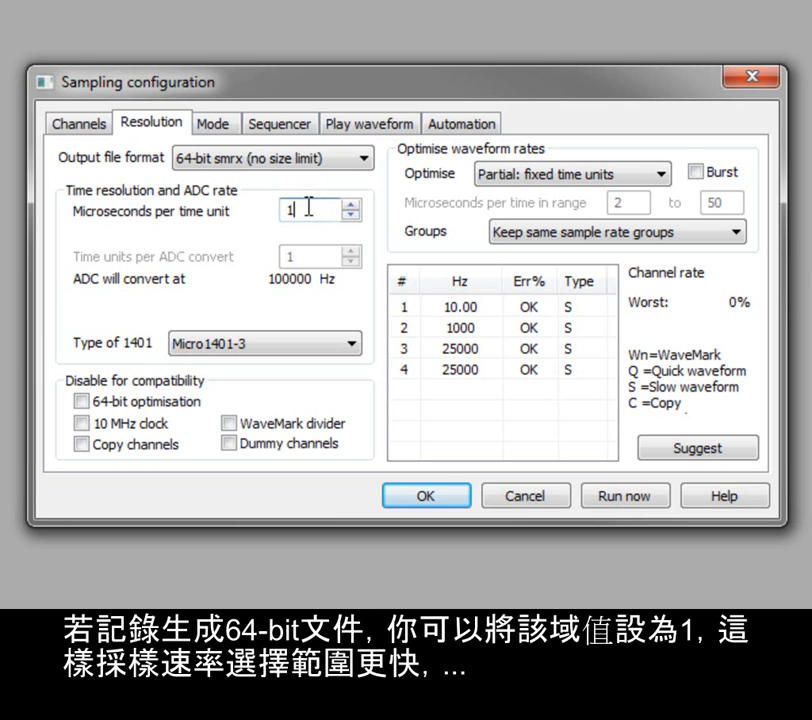
key(Tab)
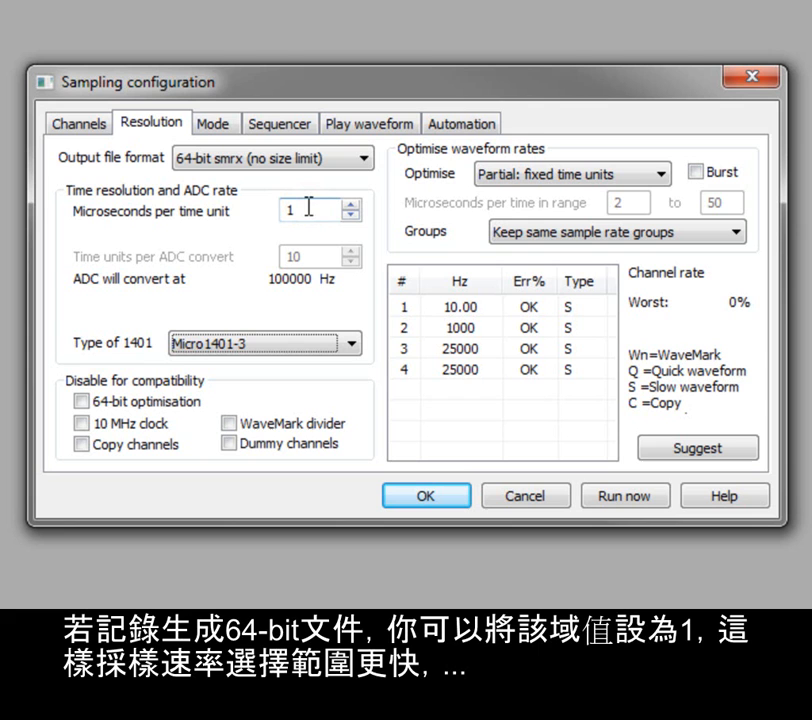
click(362, 167)
click(355, 180)
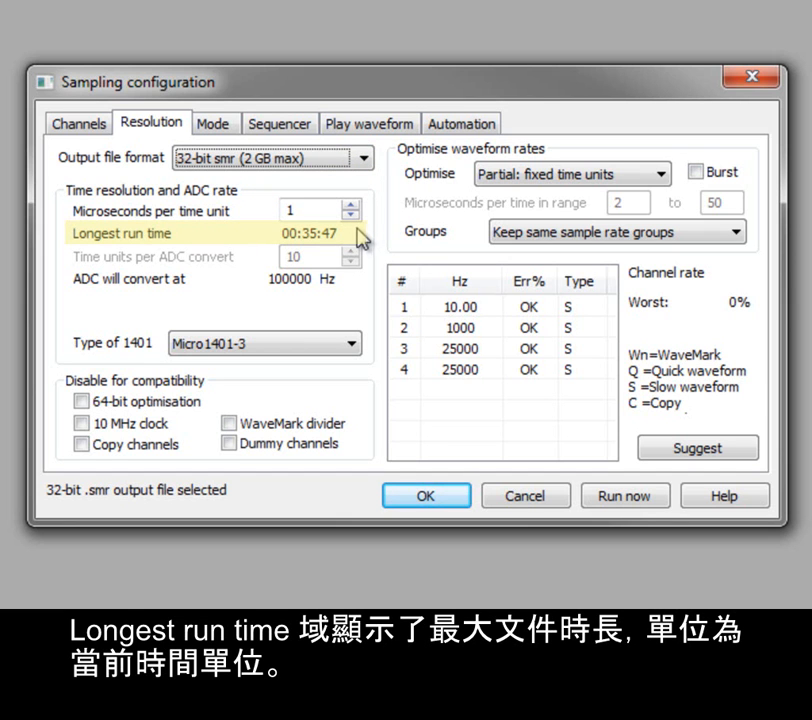
drag(317, 211, 286, 213)
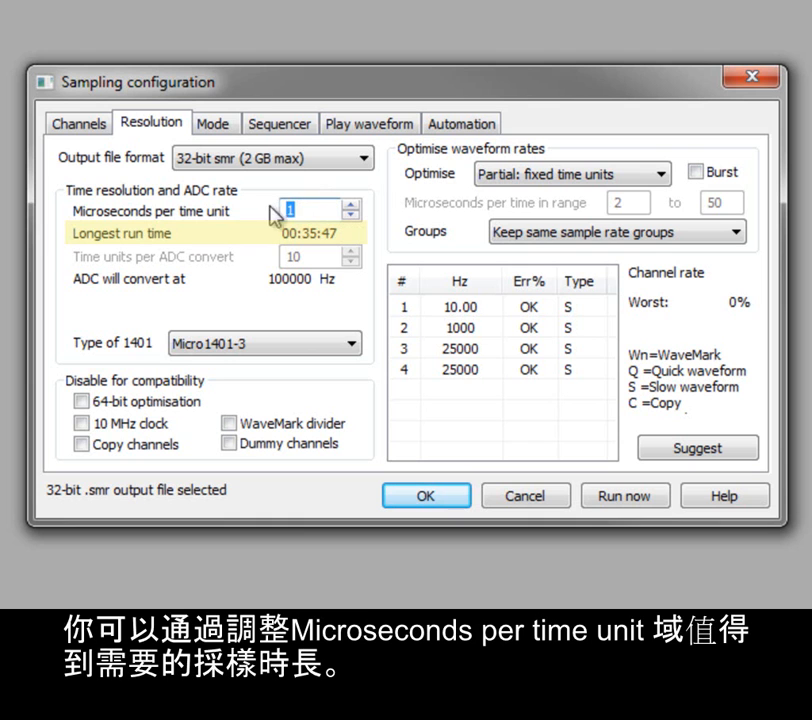
text(2)
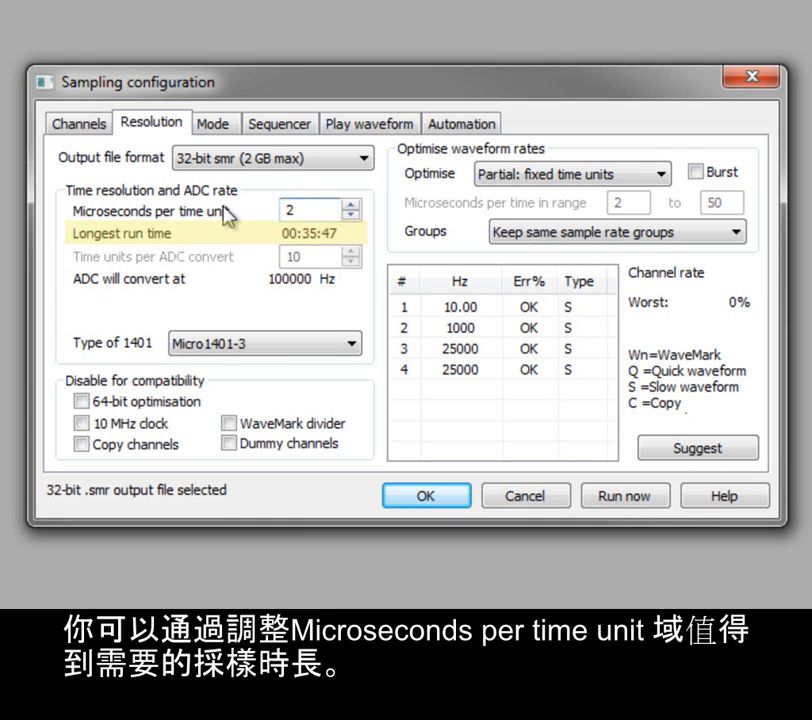
drag(303, 210, 277, 211)
text(5)
key(Tab)
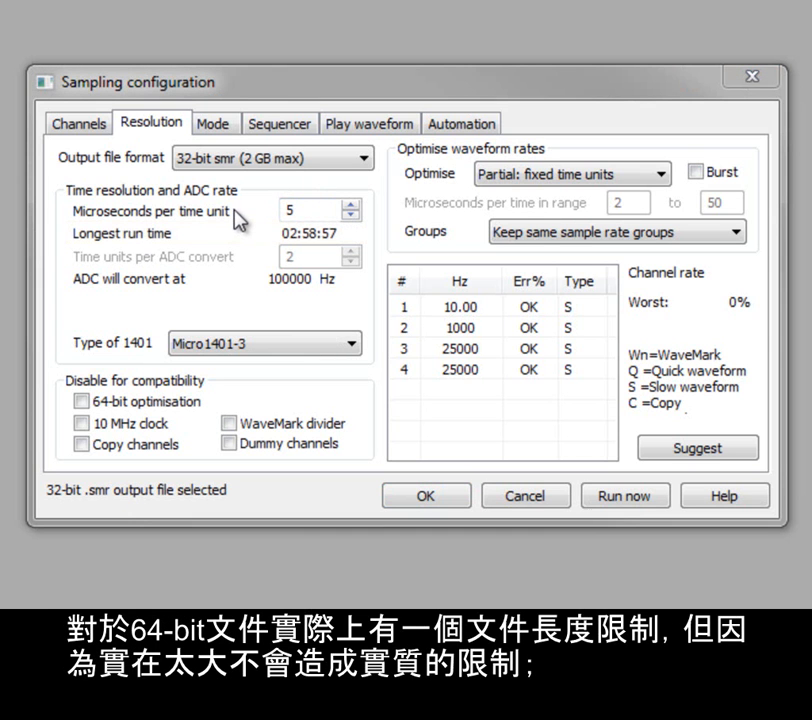
click(366, 158)
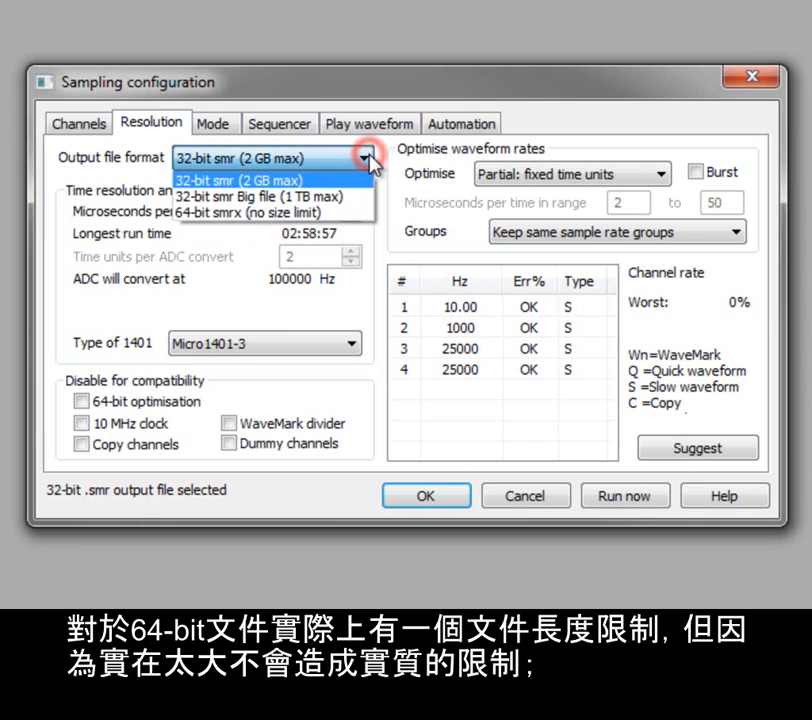
click(357, 213)
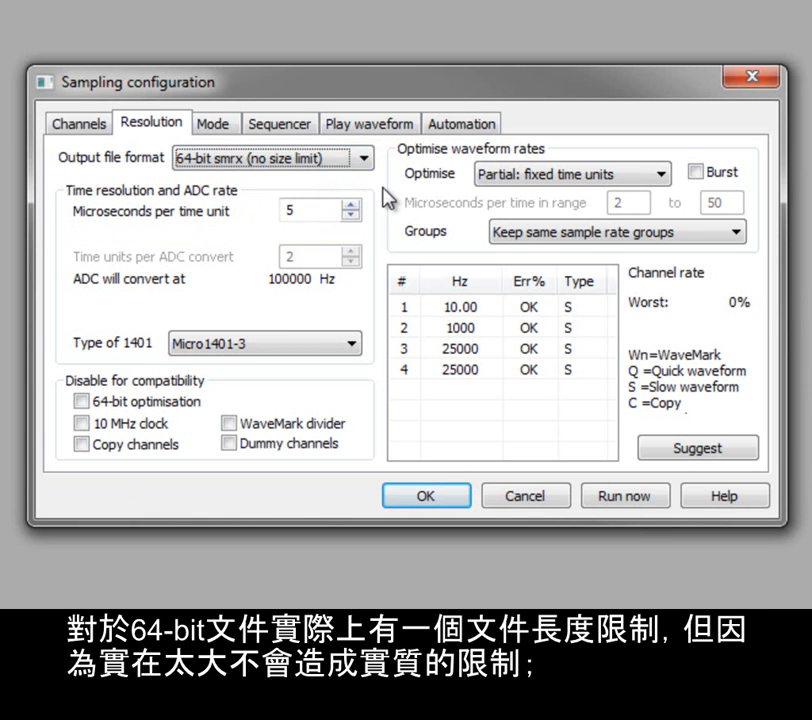
drag(310, 213, 275, 211)
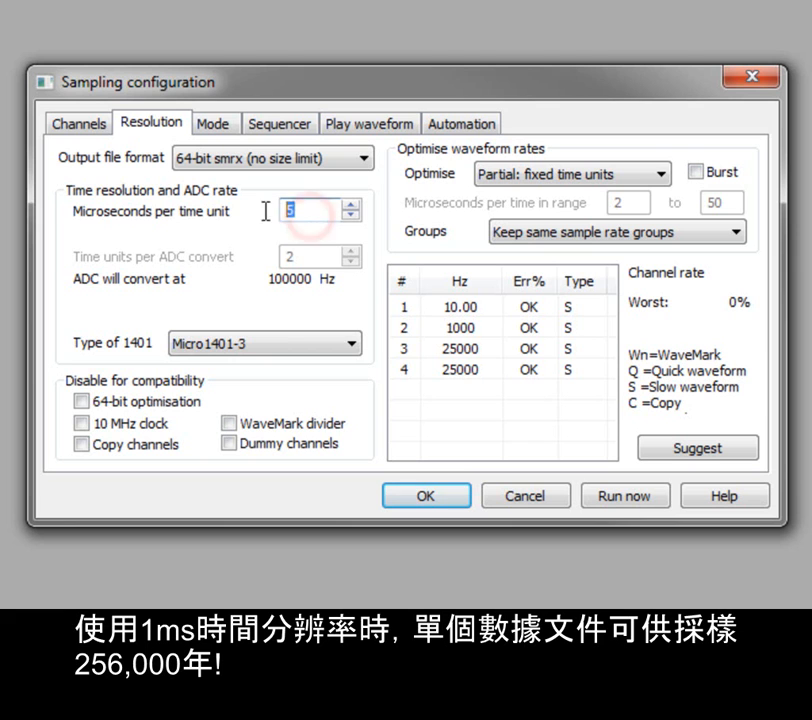
text(1)
key(Tab)
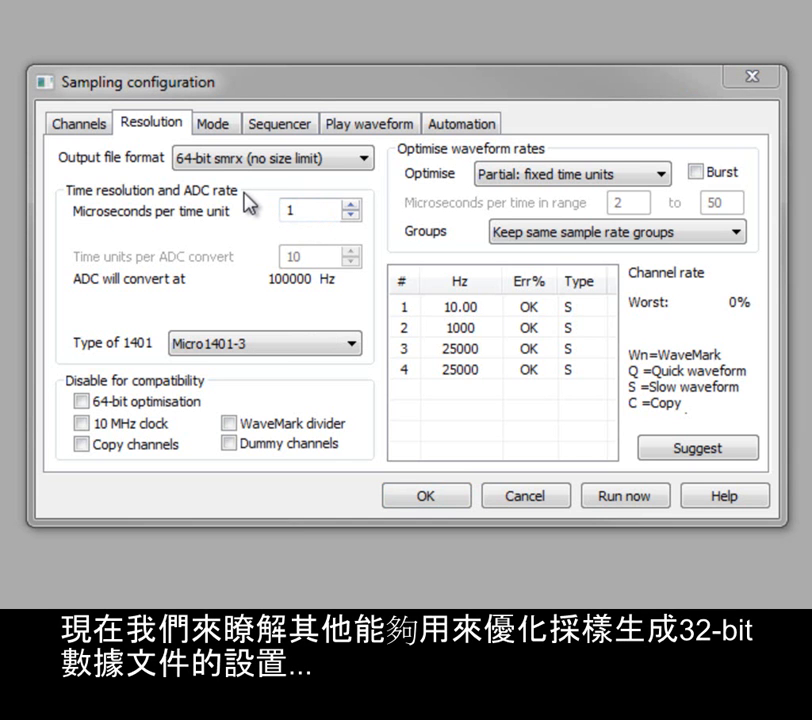
Choose 32-bit smr (2 GB max) output, 10 µs per time unit, and General compatibility 1401 type
click(365, 158)
click(367, 181)
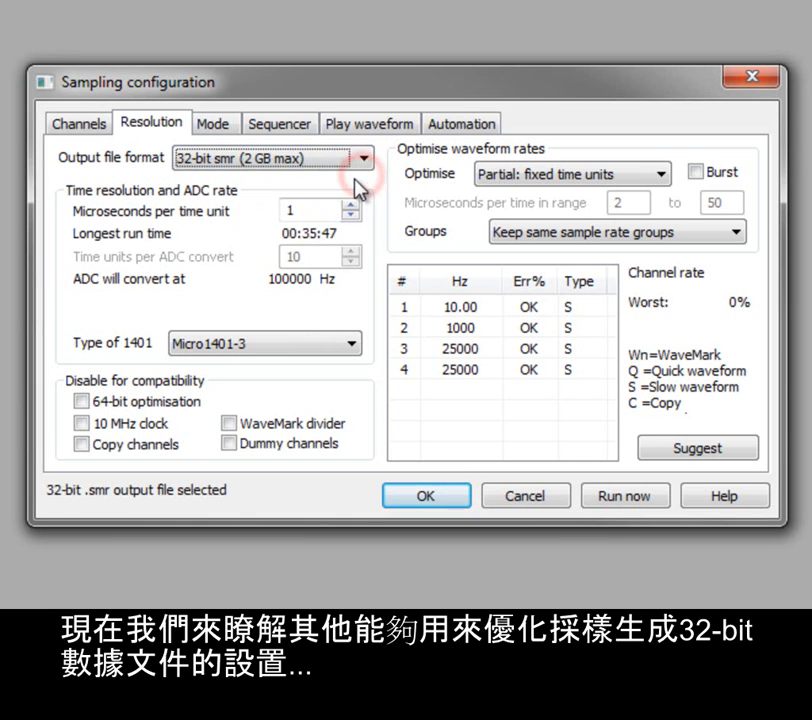
double_click(309, 209)
text(10)
click(311, 345)
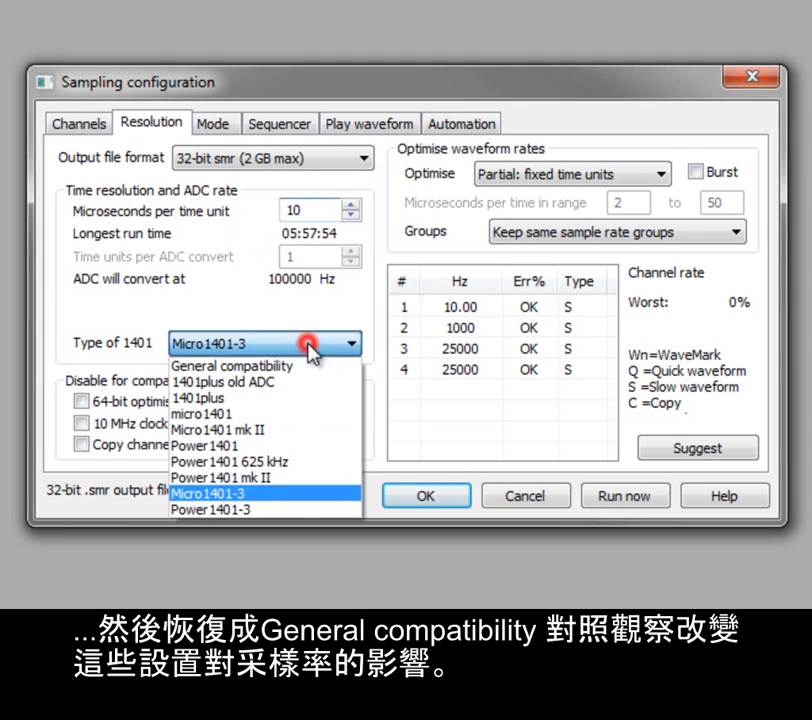
click(303, 368)
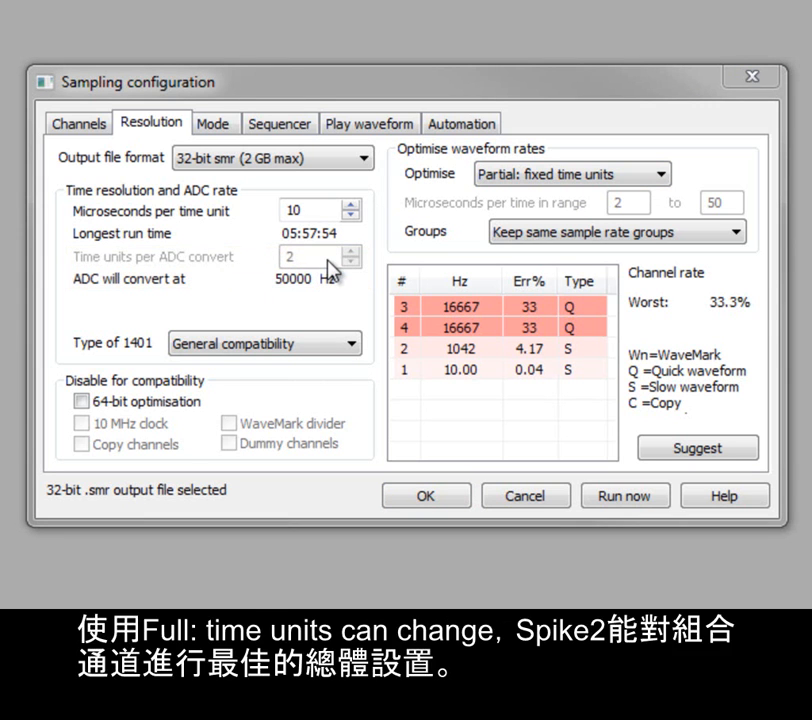
Try 'Full: time units can change' optimisation, then settle on 'None: use manual settings'
click(661, 176)
click(647, 229)
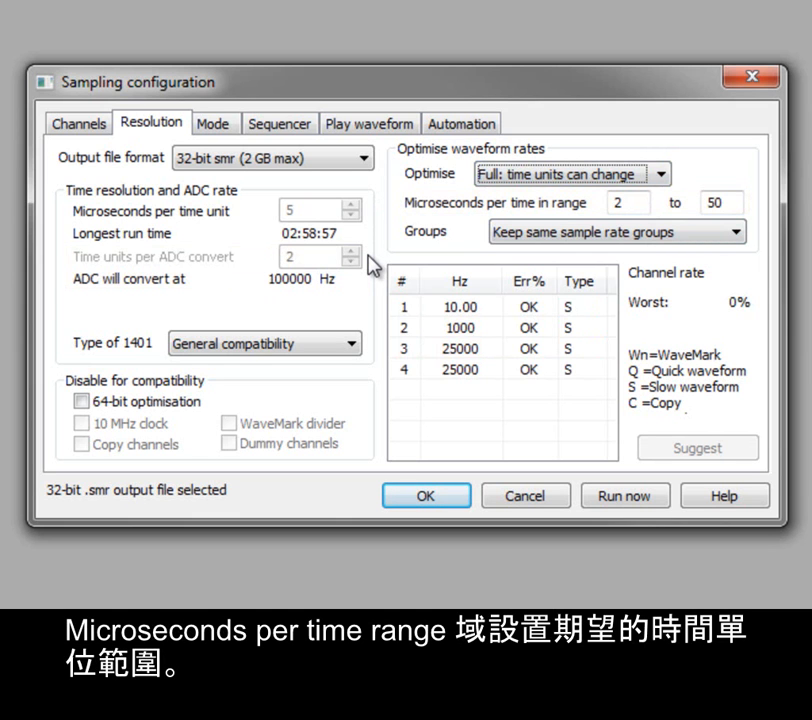
click(664, 175)
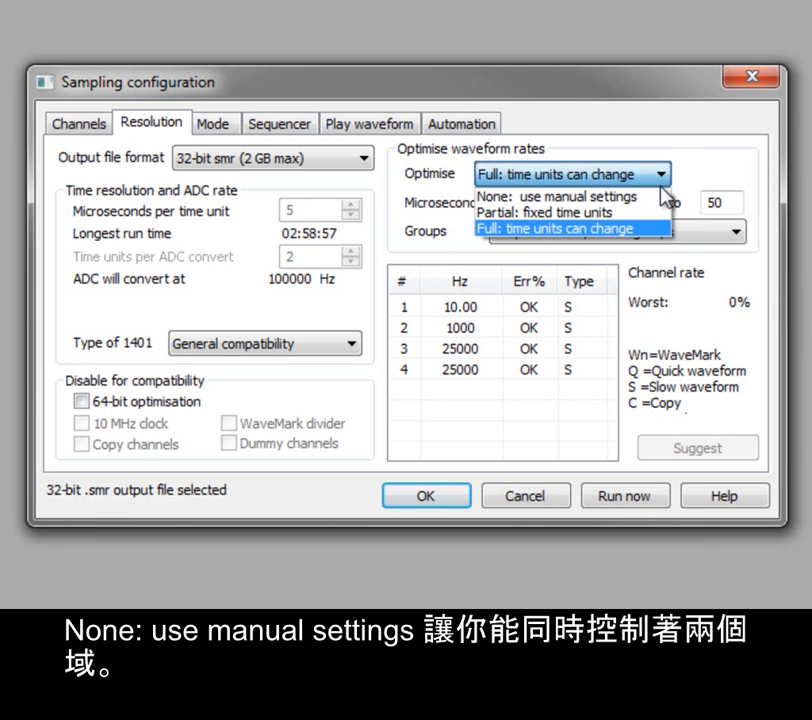
click(661, 197)
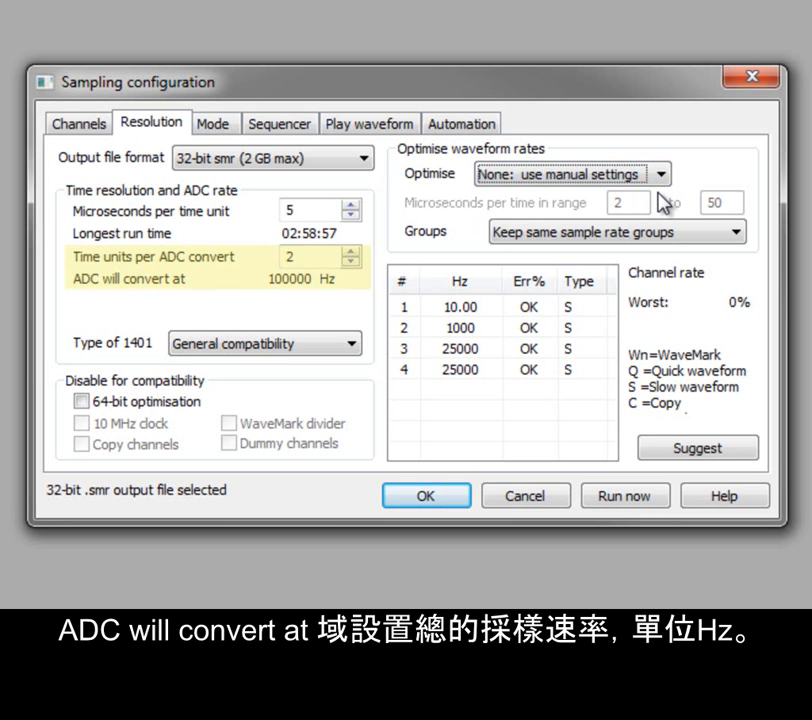
Adjust microseconds per time unit and time units per ADC convert, then apply Suggested settings
click(351, 207)
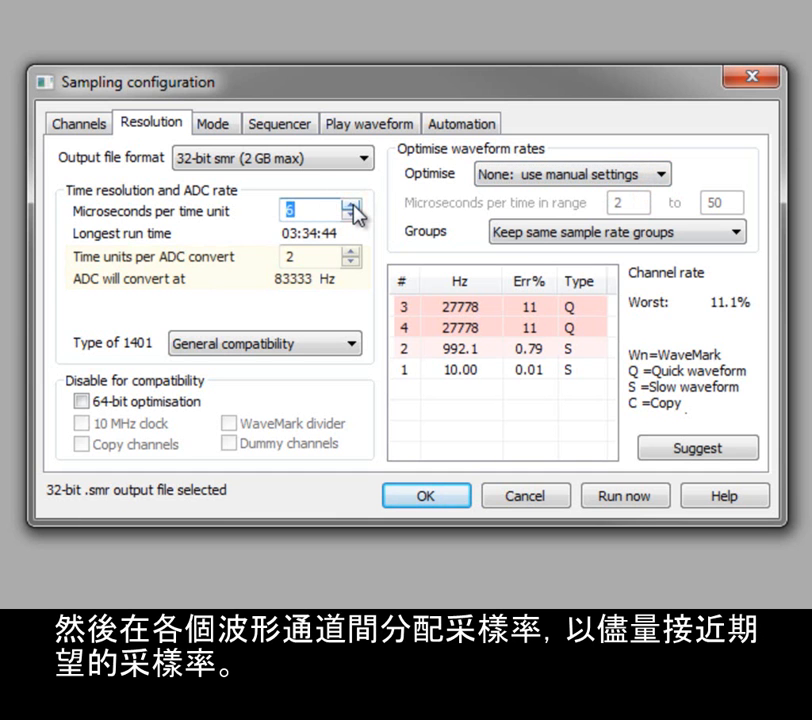
click(351, 207)
click(351, 207)
click(351, 207)
click(351, 207)
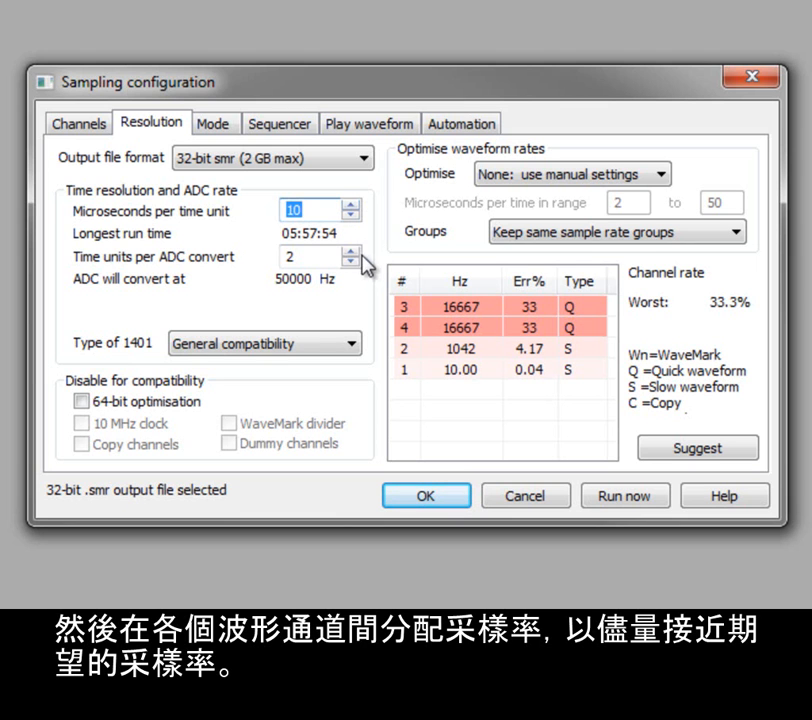
click(351, 252)
click(351, 252)
click(351, 261)
click(351, 261)
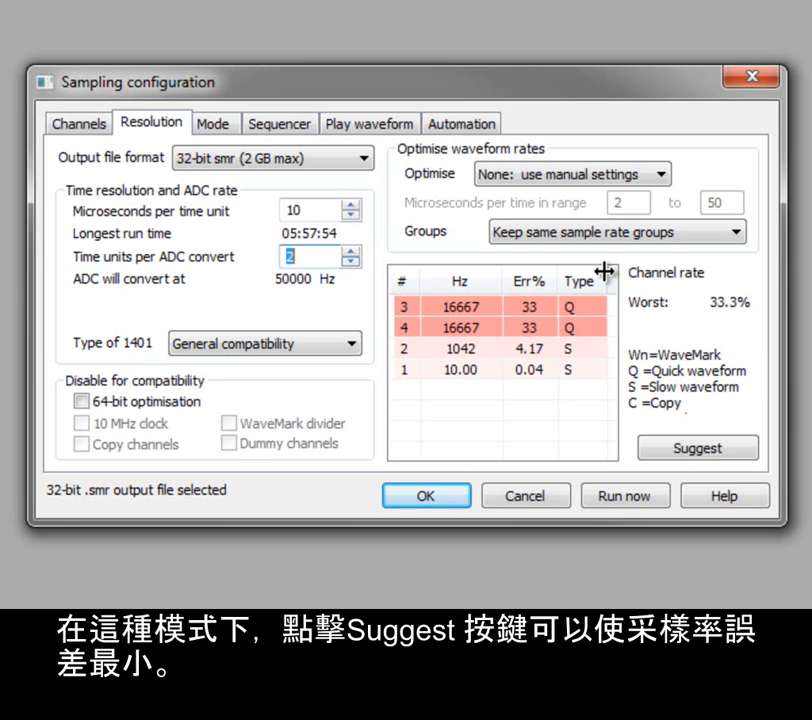
click(738, 455)
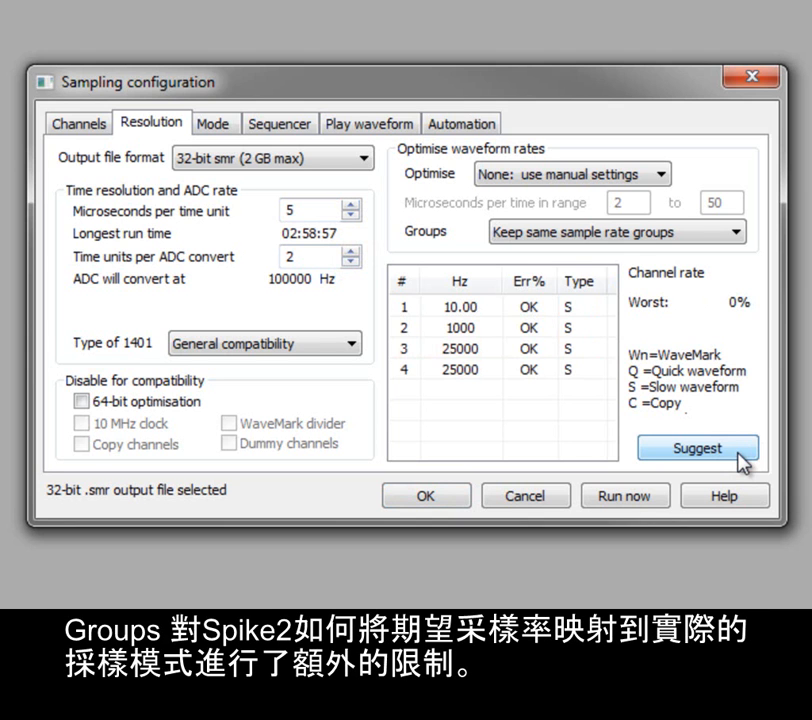
Set Optimise to 'Partial: fixed time units' with 10 microseconds per time unit
click(660, 176)
click(656, 215)
double_click(295, 209)
text(10)
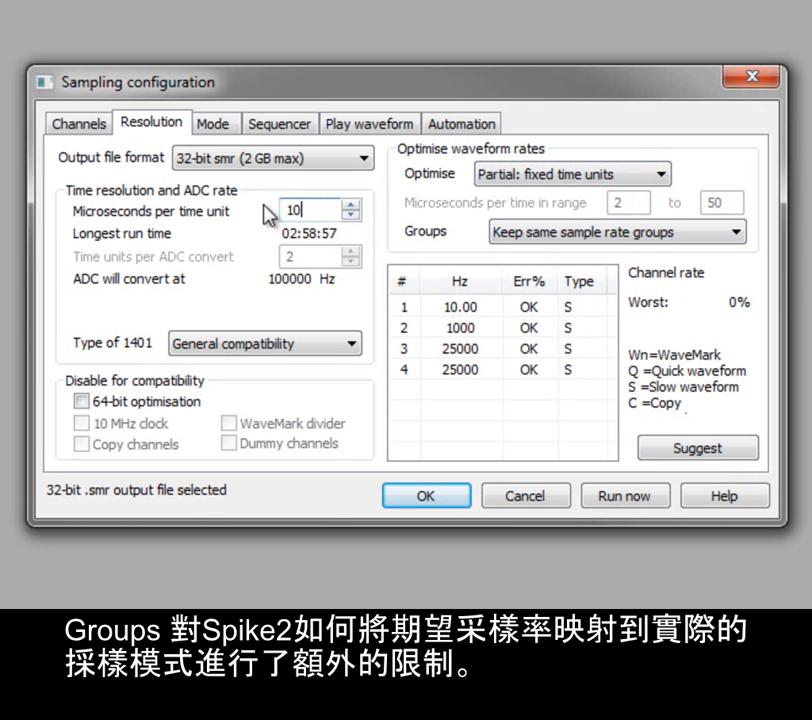
key(Tab)
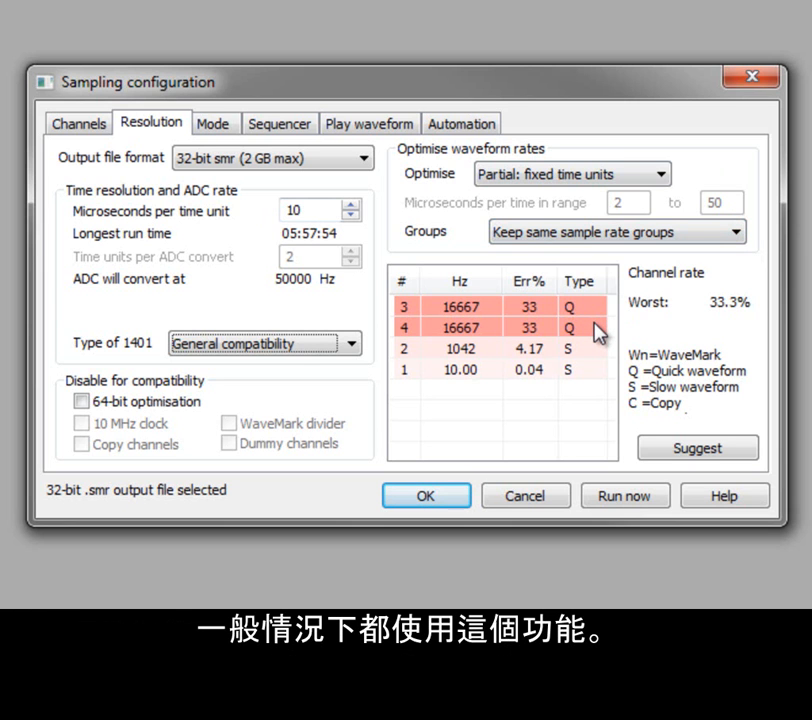
click(738, 233)
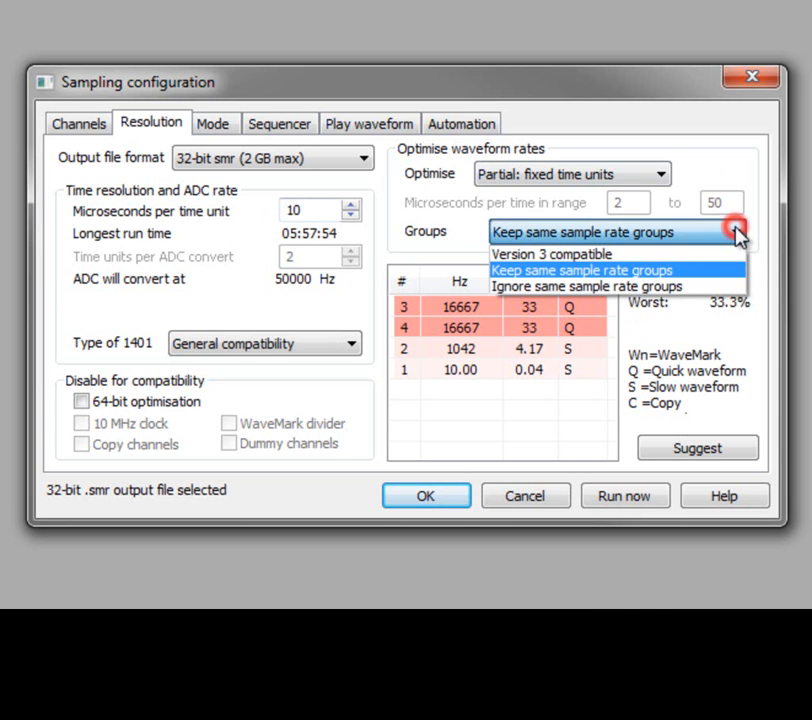
click(731, 287)
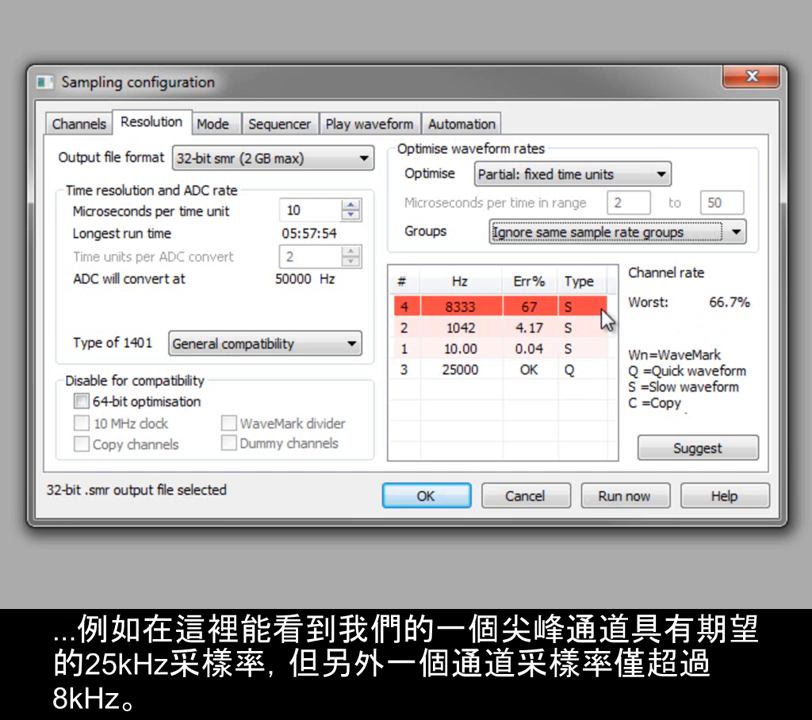
click(738, 236)
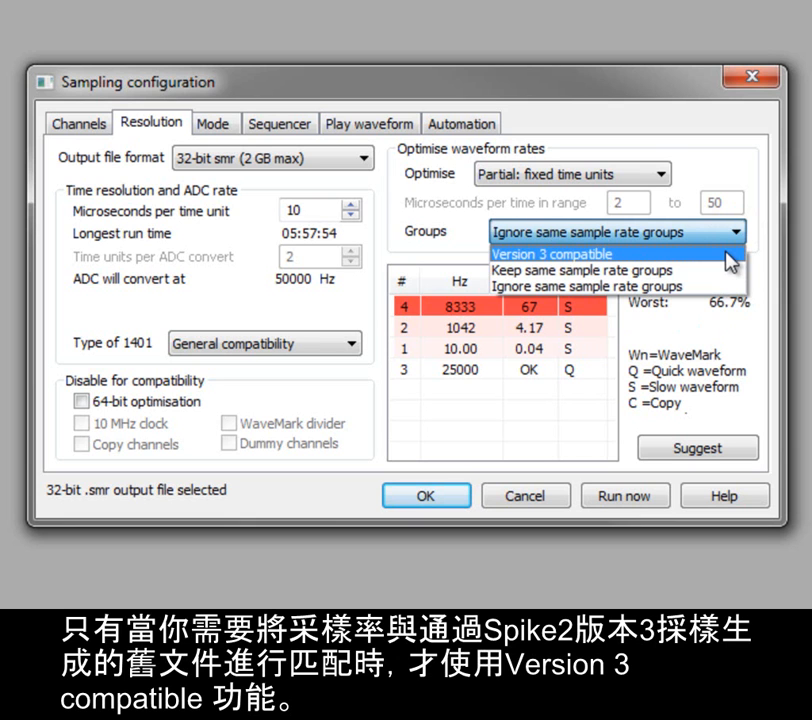
click(725, 270)
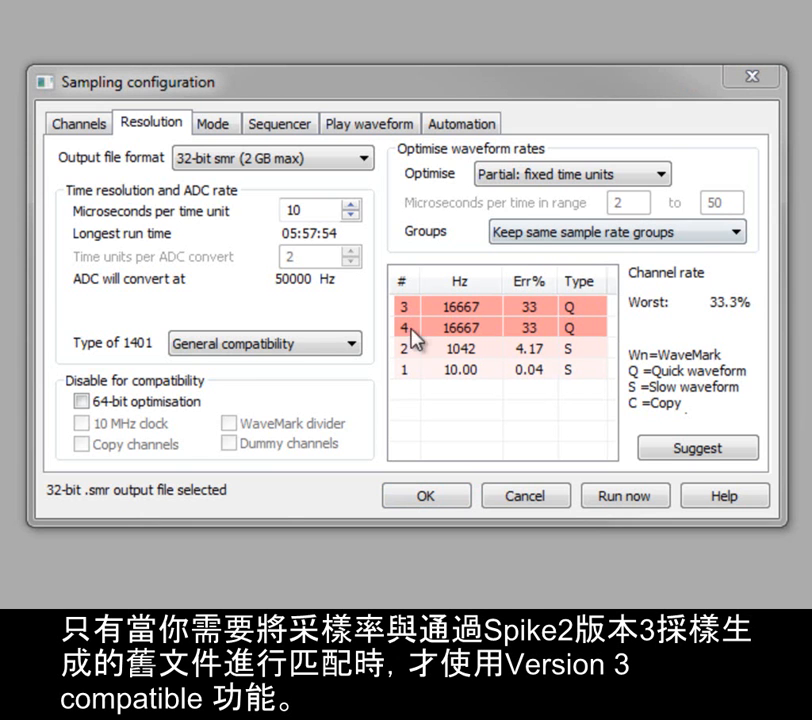
Set the 1401 type to Micro1401-3 and duplicate the waveform channel six times, making ten channels
click(350, 344)
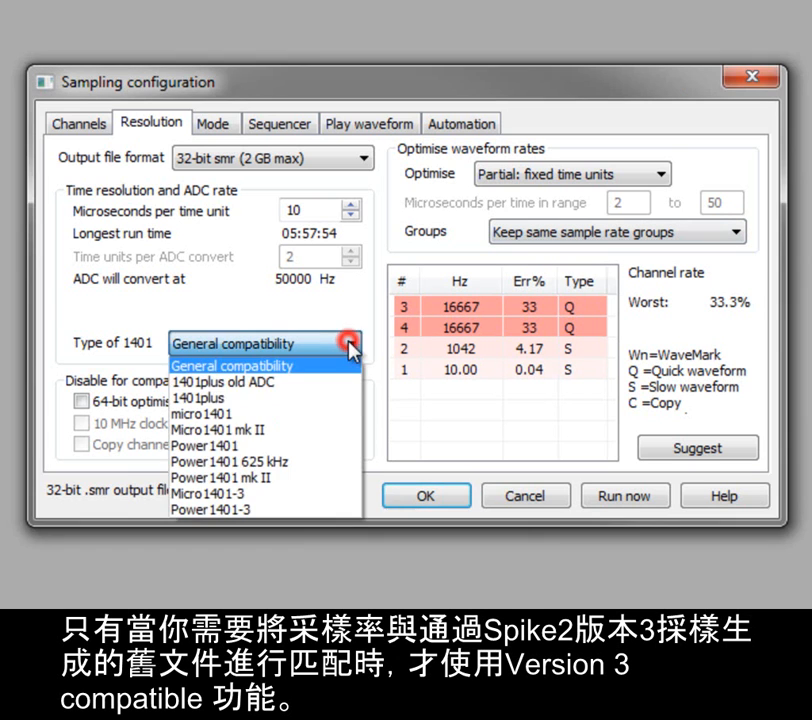
click(320, 492)
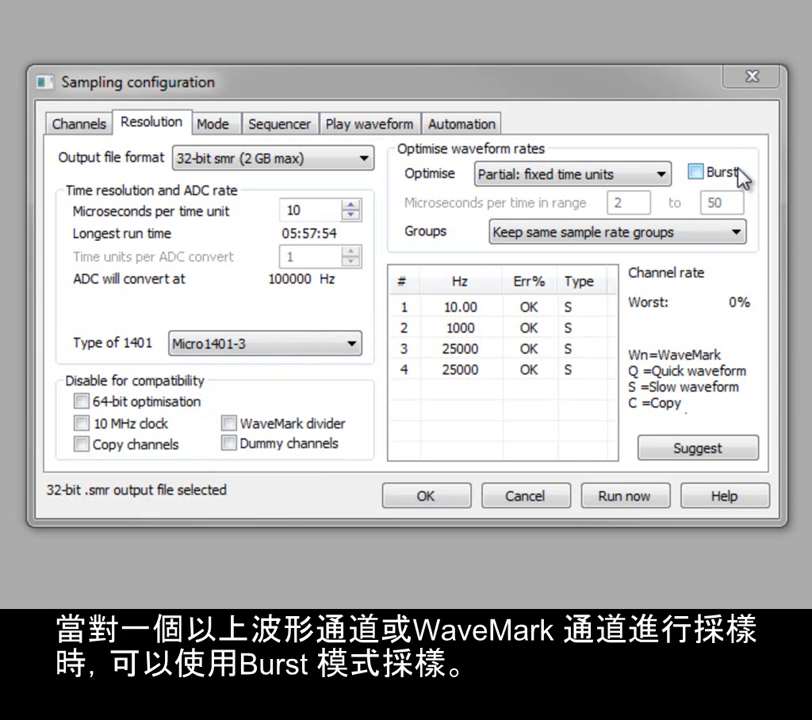
click(88, 128)
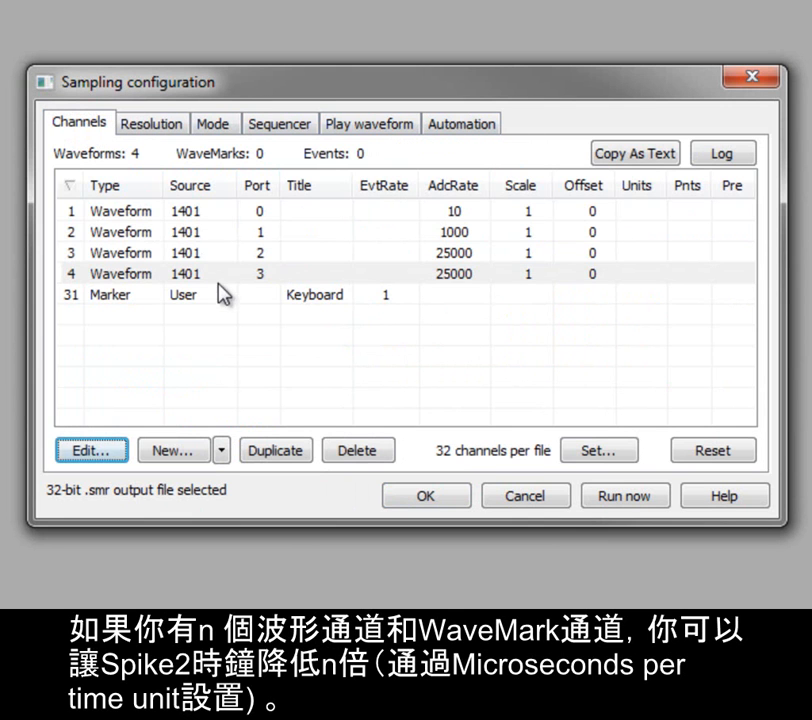
click(287, 452)
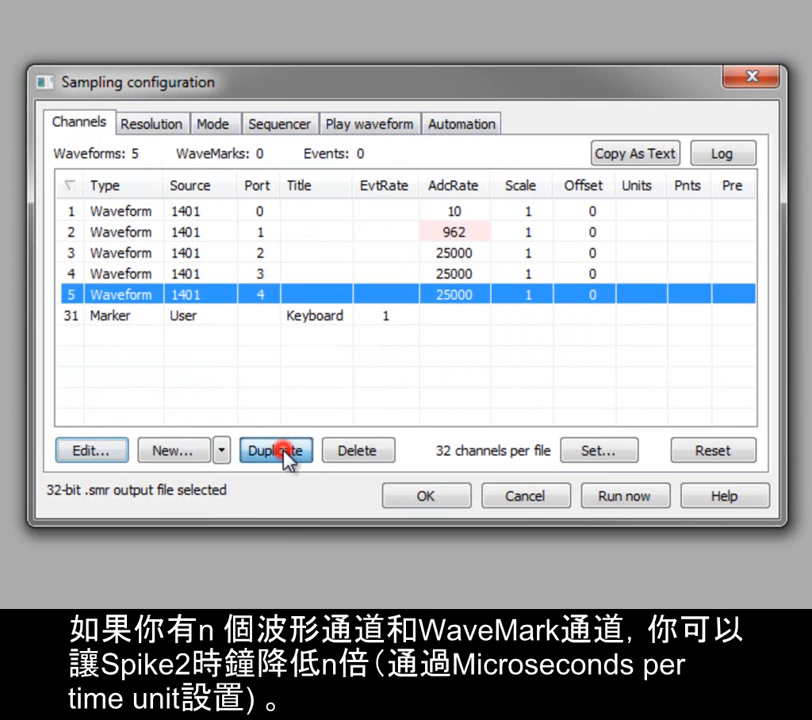
click(287, 452)
click(287, 452)
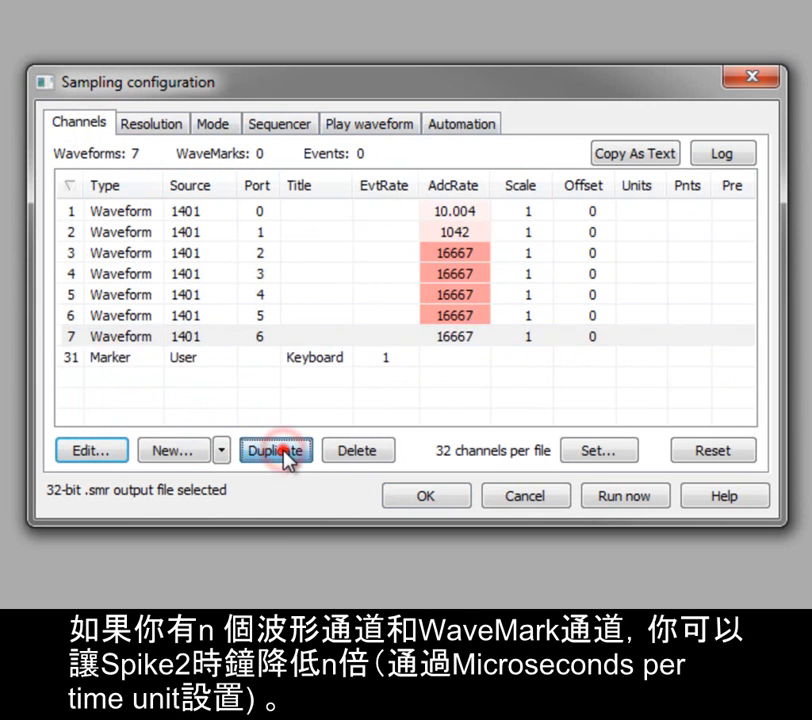
click(287, 452)
click(287, 452)
click(287, 452)
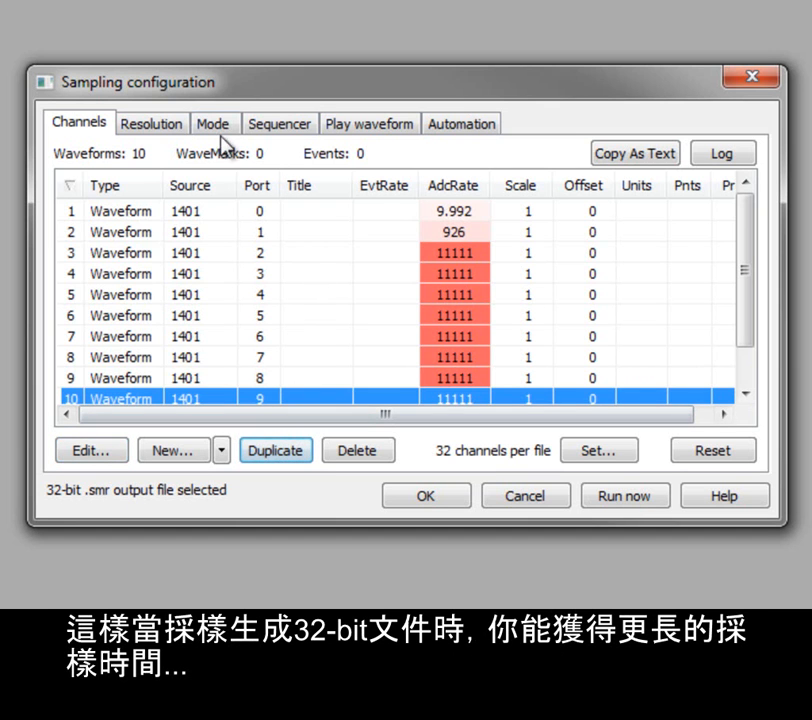
Back on the Resolution tab, enable Burst sampling for a 25000 Hz ADC burst rate
click(168, 127)
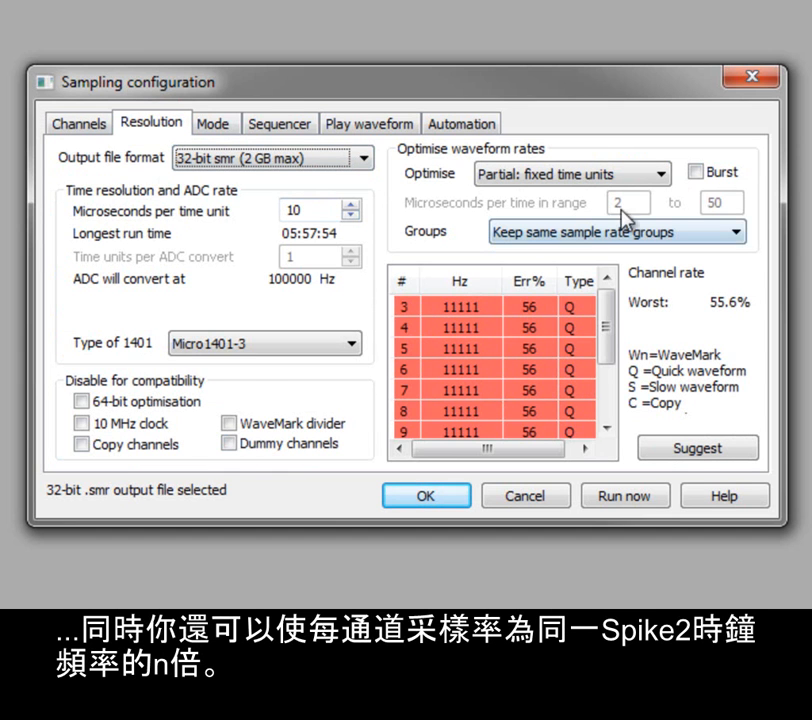
click(727, 173)
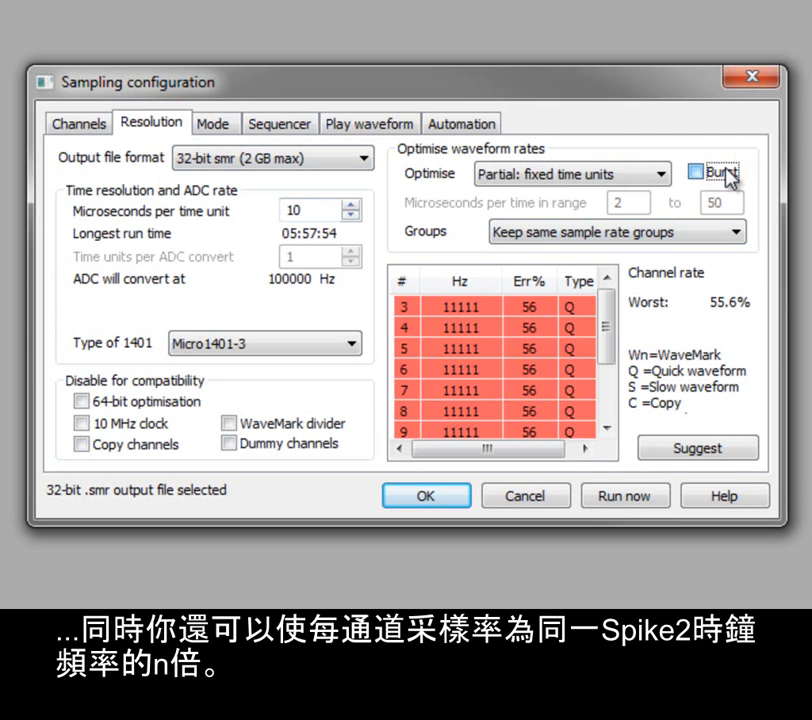